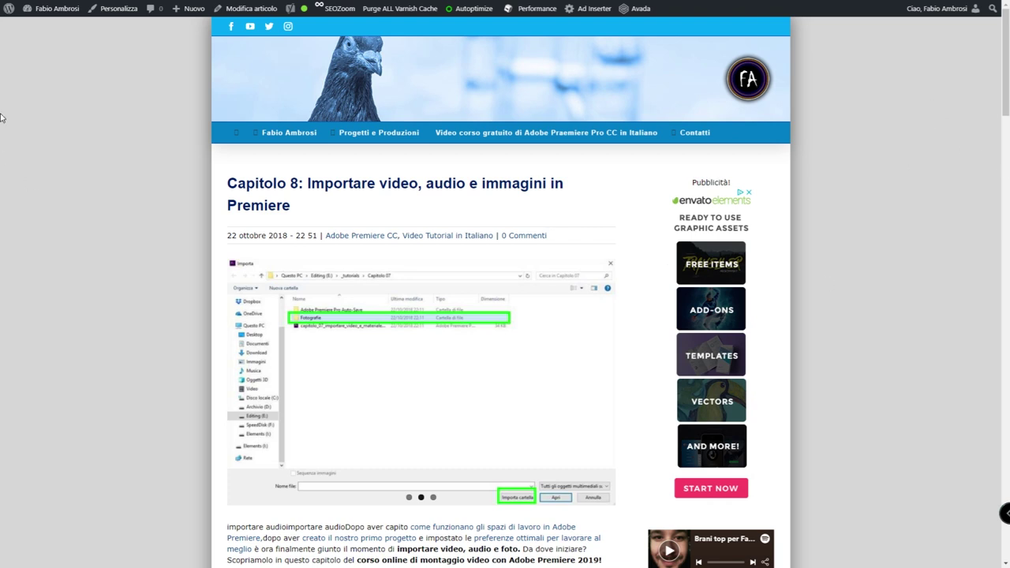
scroll(139, 194, "down", 6)
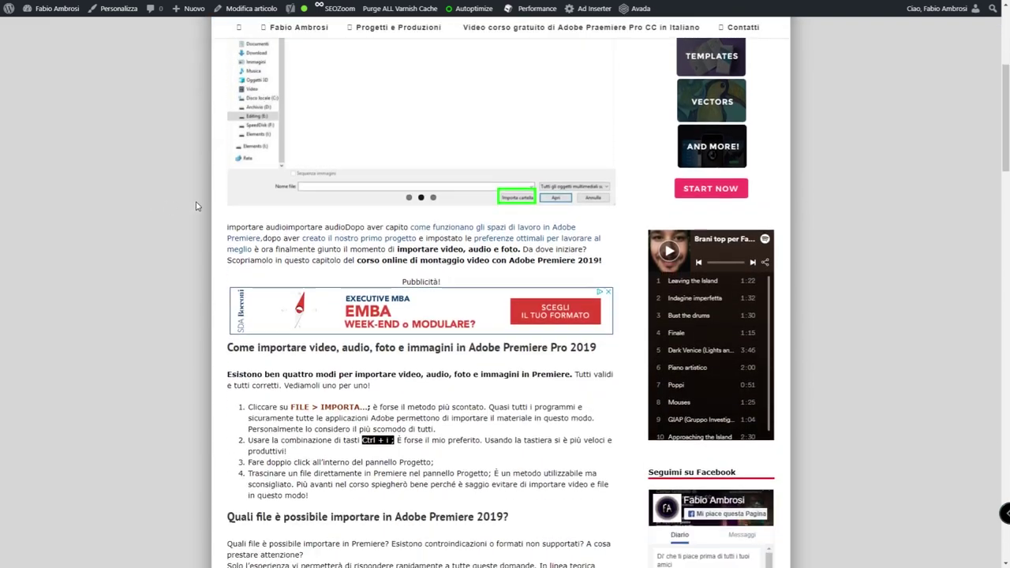
scroll(395, 252, "down", 1)
scroll(563, 292, "down", 3)
scroll(553, 288, "down", 4)
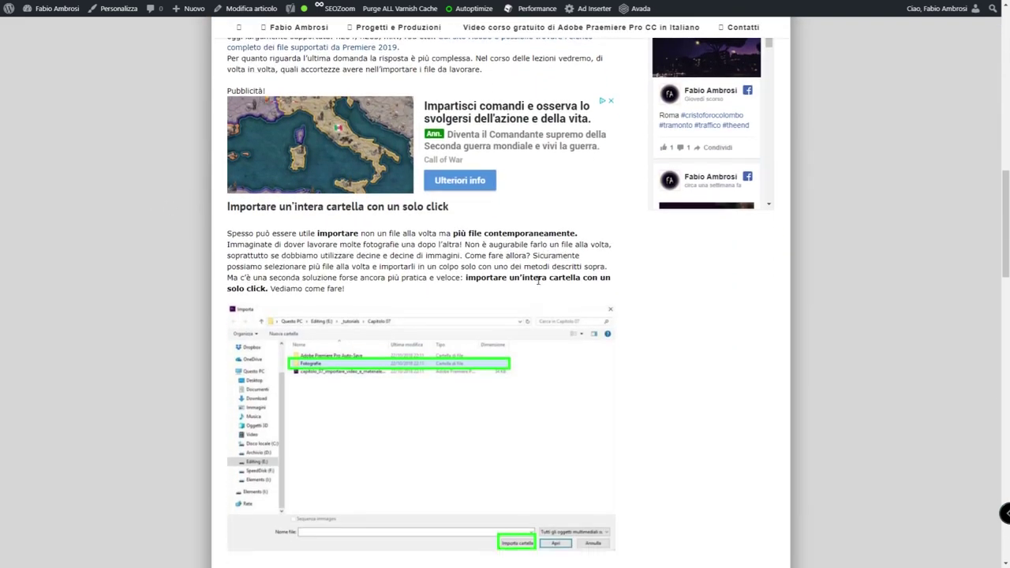
scroll(533, 284, "down", 3)
scroll(533, 284, "down", 2)
scroll(533, 284, "down", 2)
scroll(533, 284, "down", 2)
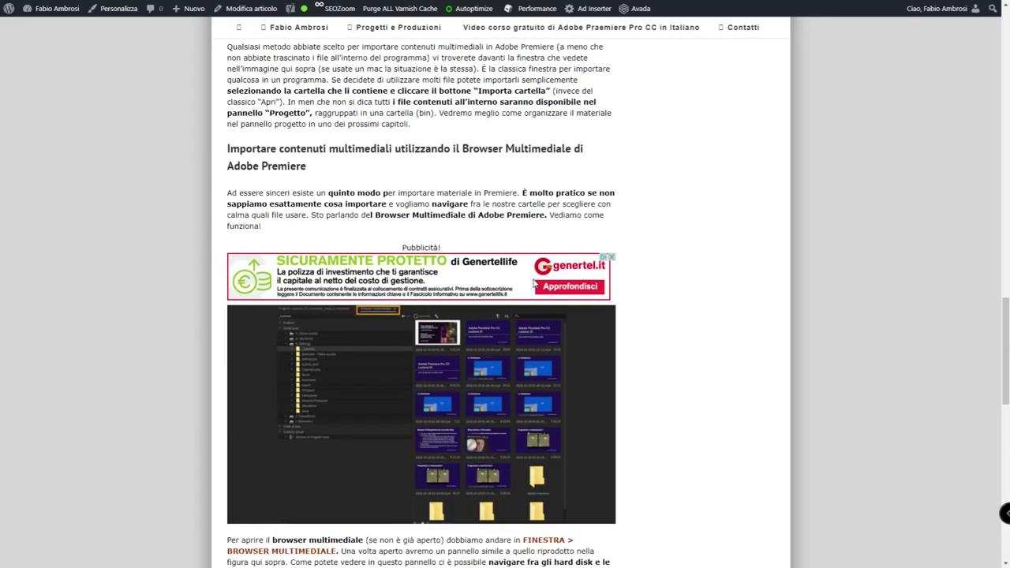
scroll(533, 284, "down", 2)
scroll(533, 284, "down", 3)
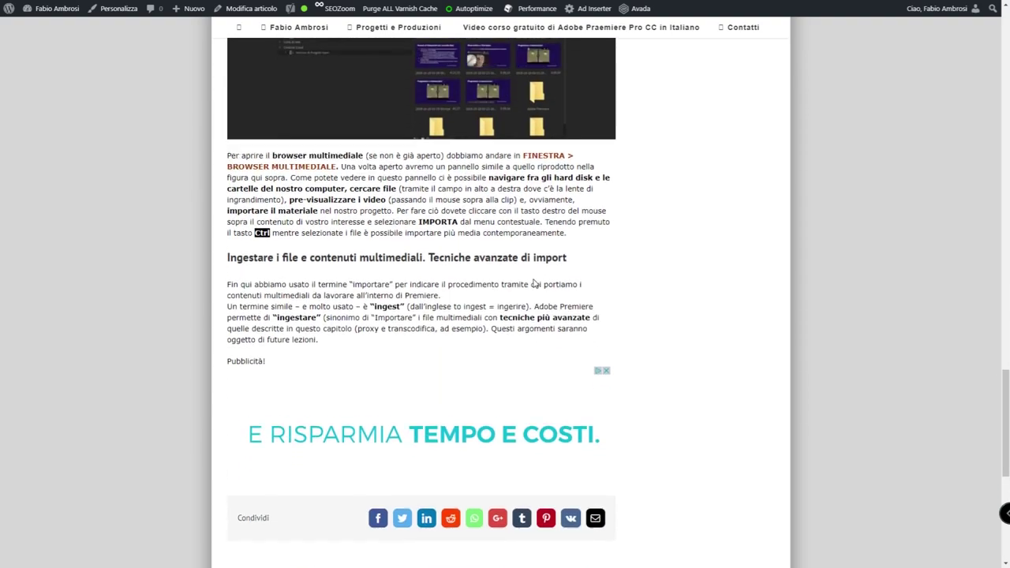
scroll(534, 284, "up", 2)
scroll(535, 284, "up", 4)
scroll(537, 260, "up", 3)
scroll(540, 221, "up", 10)
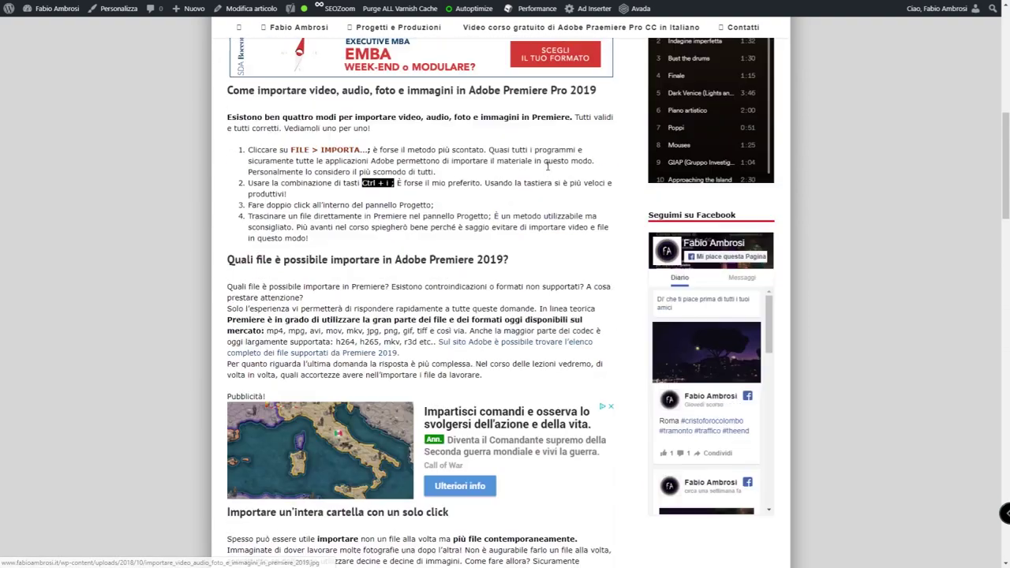
scroll(549, 165, "up", 6)
scroll(548, 165, "up", 2)
- Go to 'Video corso gratuito di Adobe Premiere Pro CC in Italiano' and scroll through its lesson list and back
left_click(476, 132)
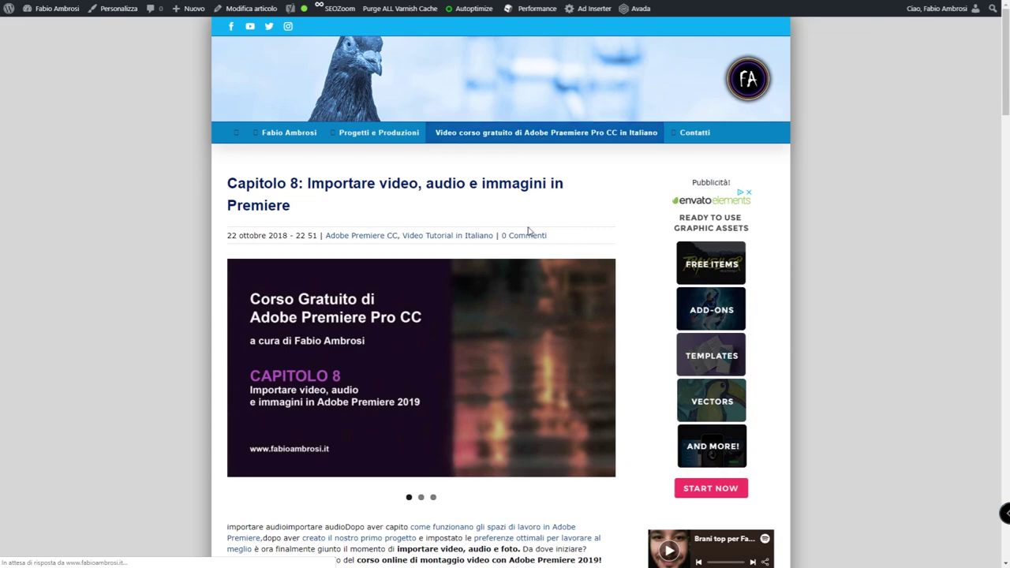
scroll(535, 249, "down", 5)
scroll(535, 249, "down", 5)
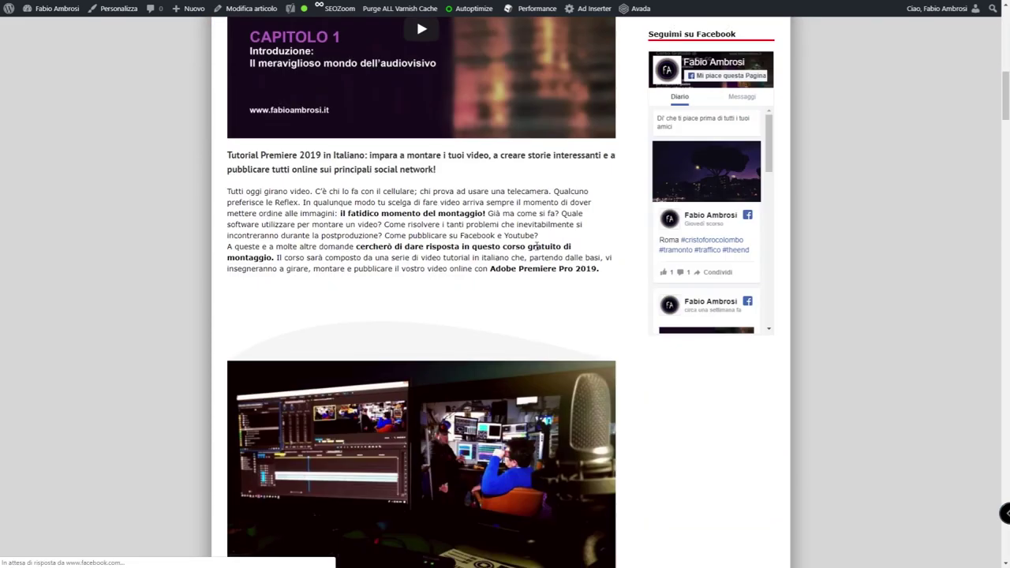
scroll(537, 246, "down", 5)
scroll(537, 247, "down", 5)
scroll(534, 245, "down", 5)
scroll(535, 244, "down", 4)
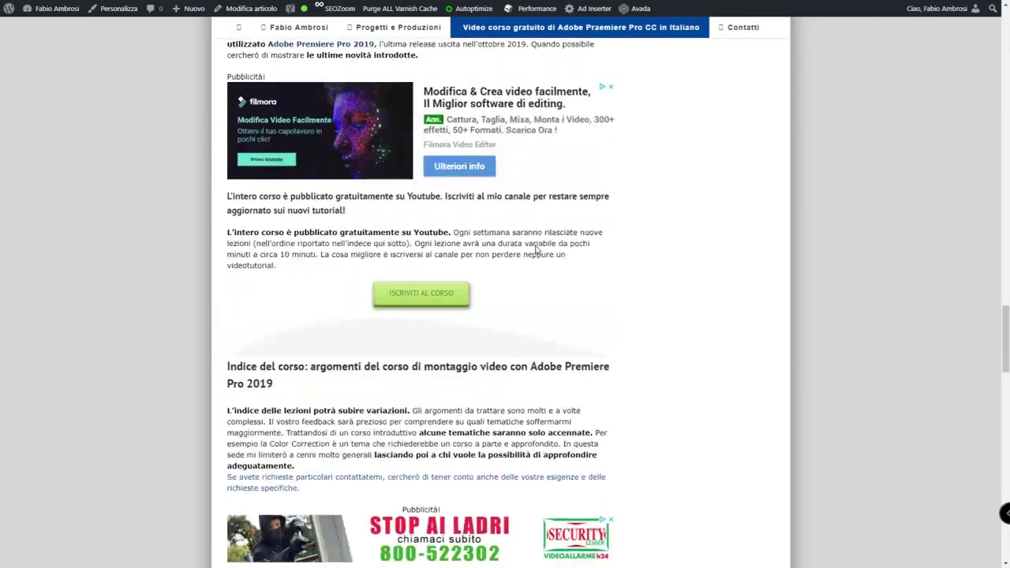
scroll(535, 249, "down", 3)
scroll(535, 249, "down", 3)
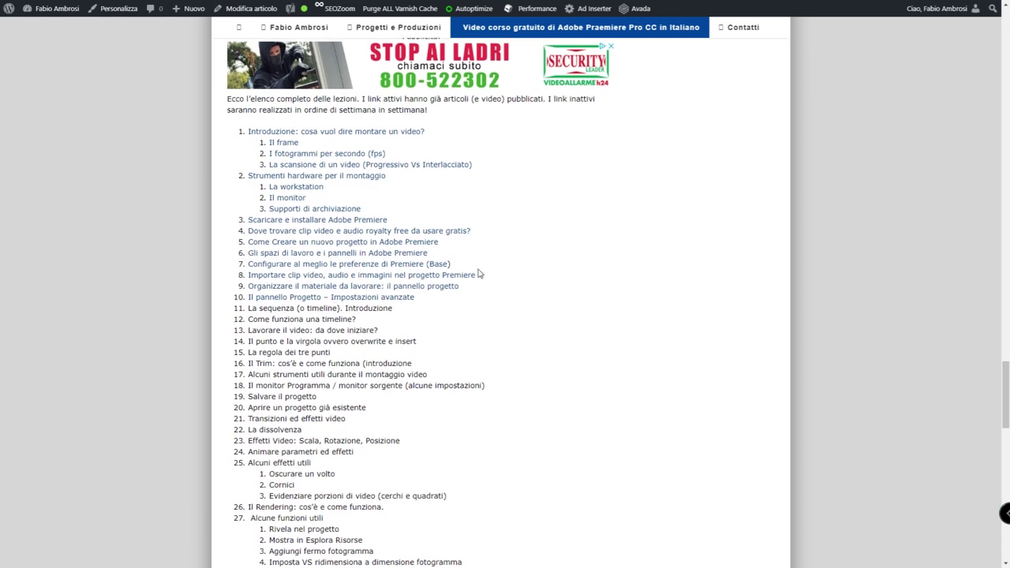
scroll(483, 272, "down", 4)
scroll(488, 271, "down", 3)
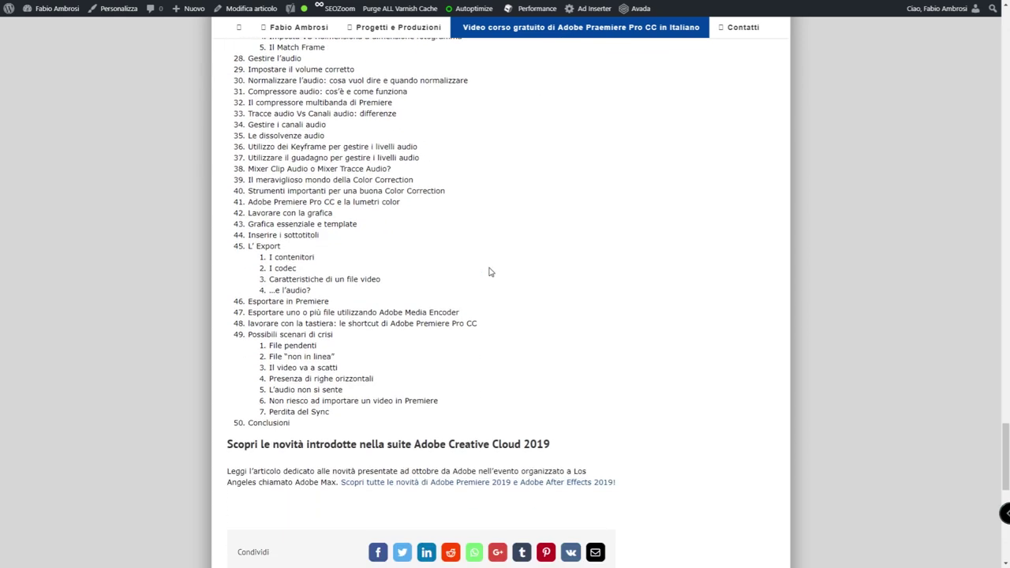
scroll(489, 271, "up", 3)
scroll(488, 272, "up", 2)
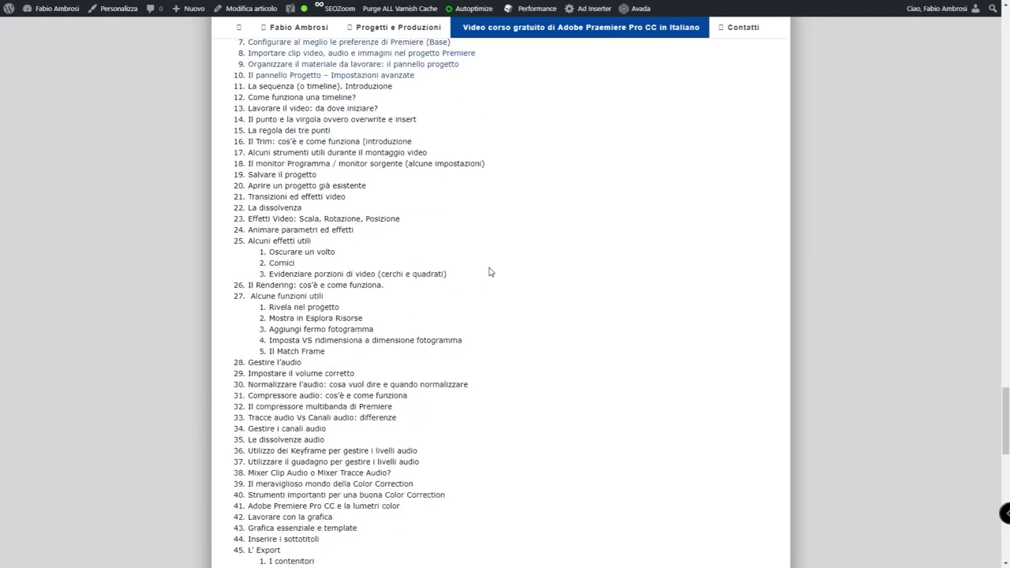
scroll(489, 271, "up", 6)
scroll(490, 268, "up", 5)
scroll(495, 260, "up", 6)
scroll(495, 254, "up", 5)
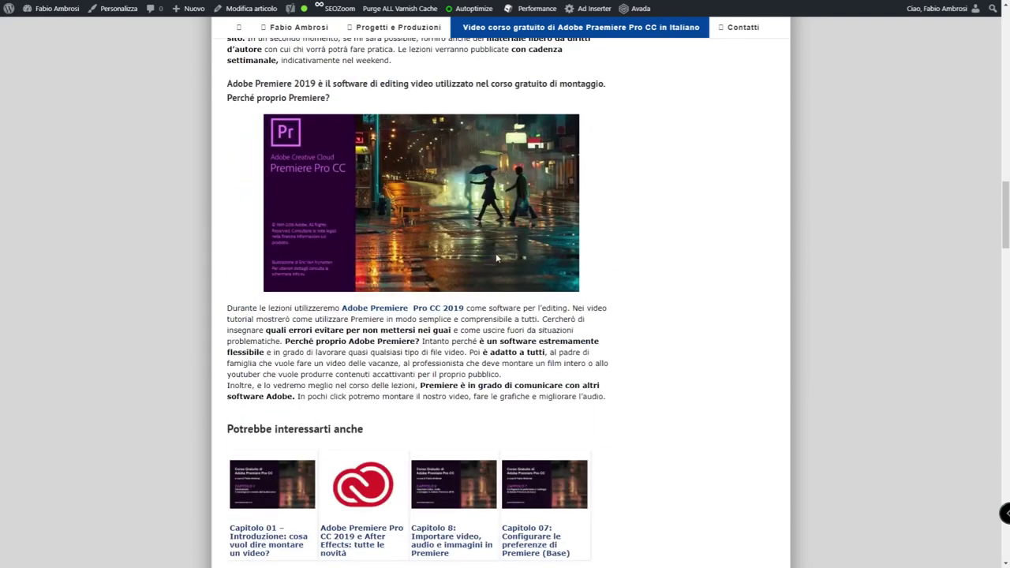
scroll(500, 233, "up", 4)
scroll(509, 201, "up", 4)
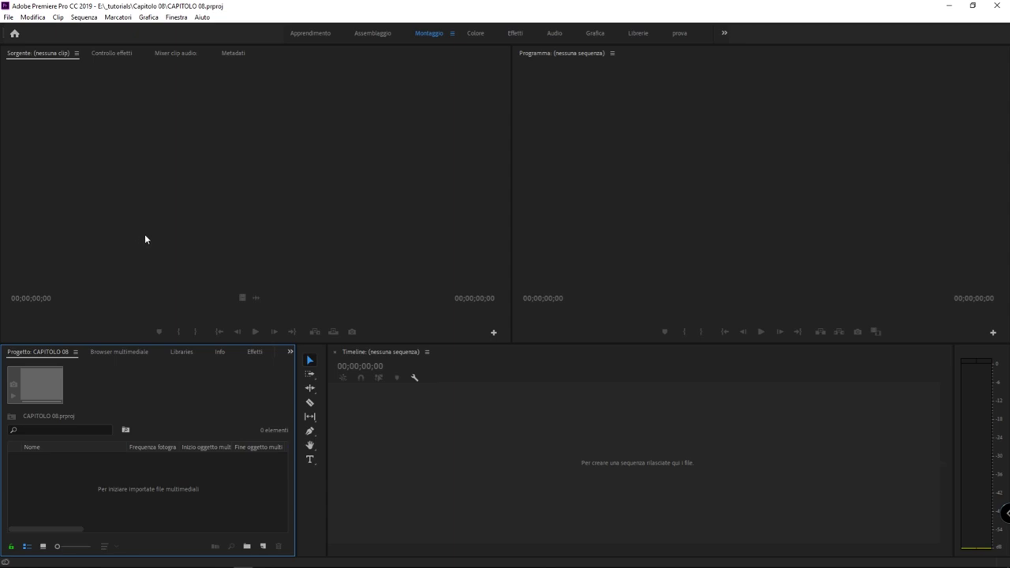
left_click(8, 17)
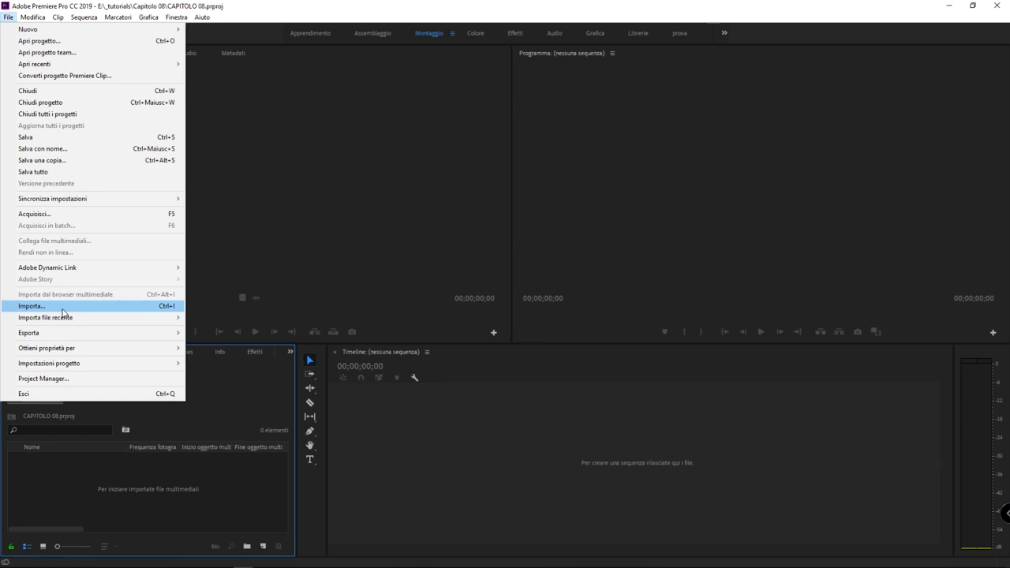
left_click(62, 307)
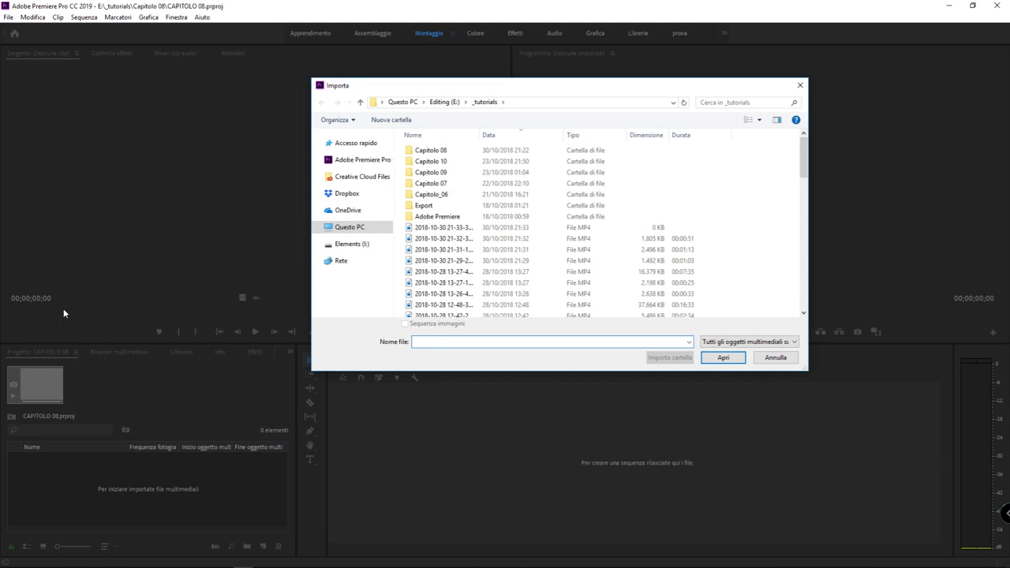
key("Escape")
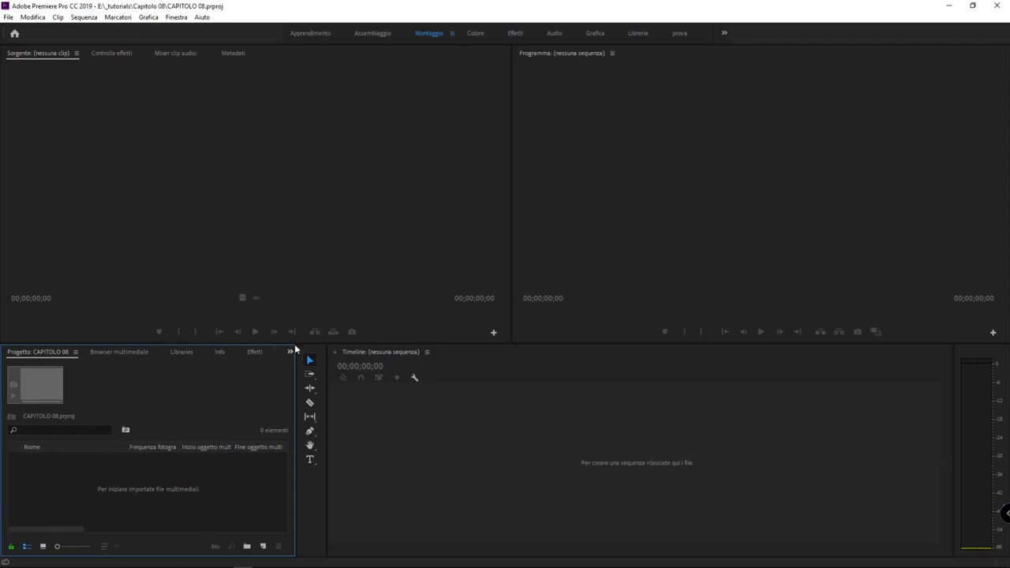
- Widen the Project panel to the right and raise its lower divider to make it taller
mouse_move(298, 347)
left_mouse_down()
mouse_move(374, 312)
mouse_move(359, 251)
left_mouse_up()
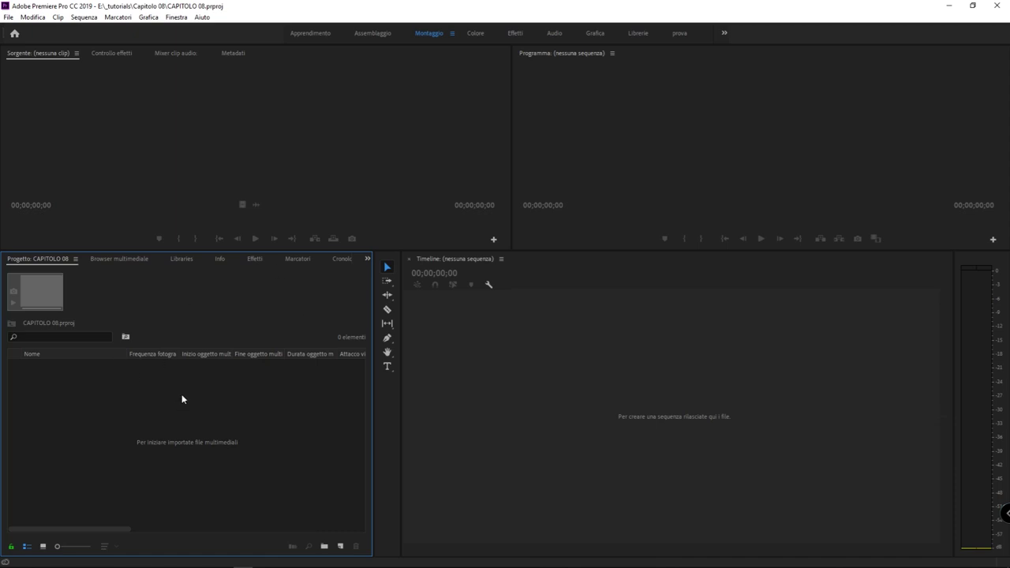
left_click_drag(375, 251, 375, 252)
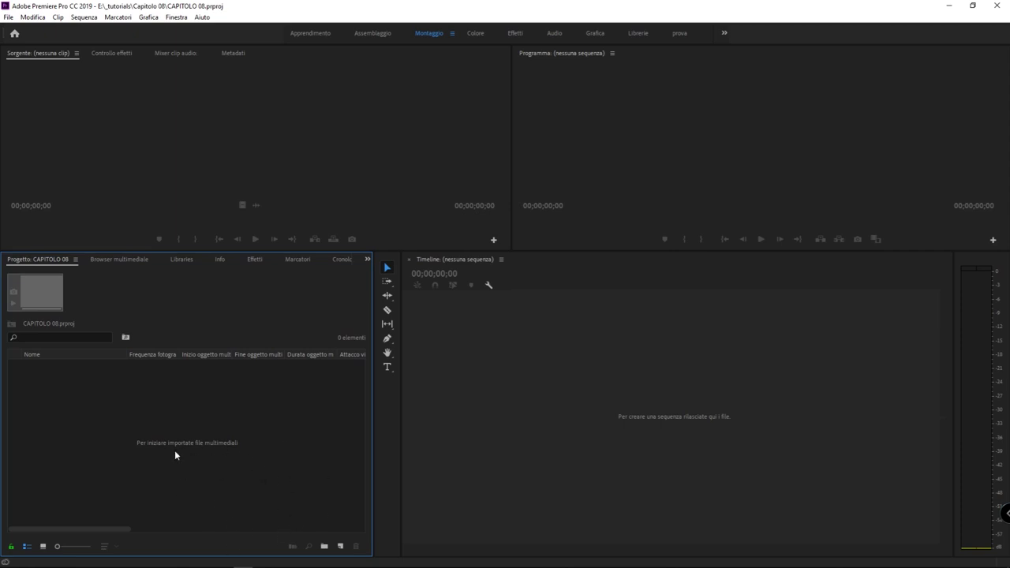
double_click(211, 431)
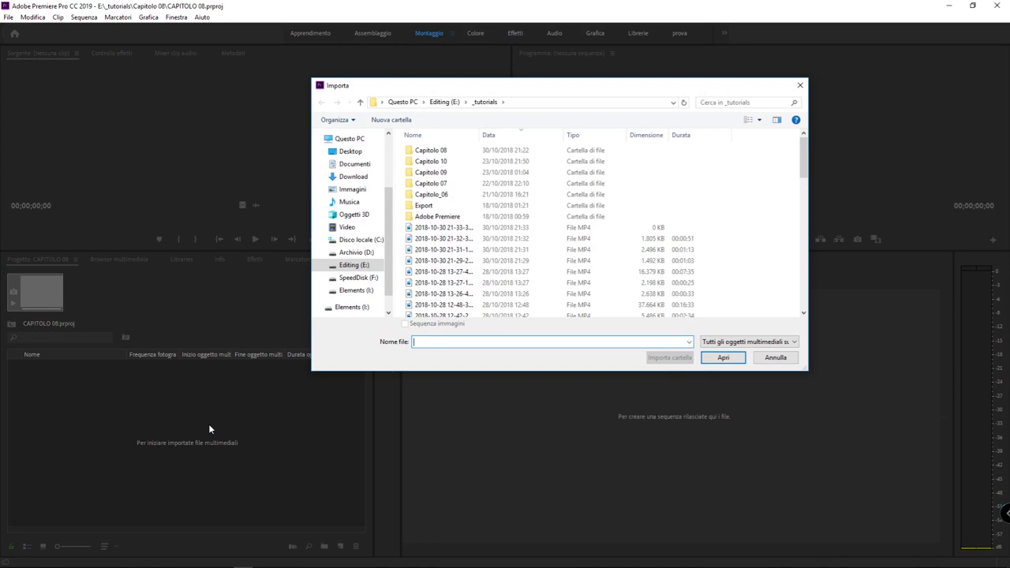
key("Escape")
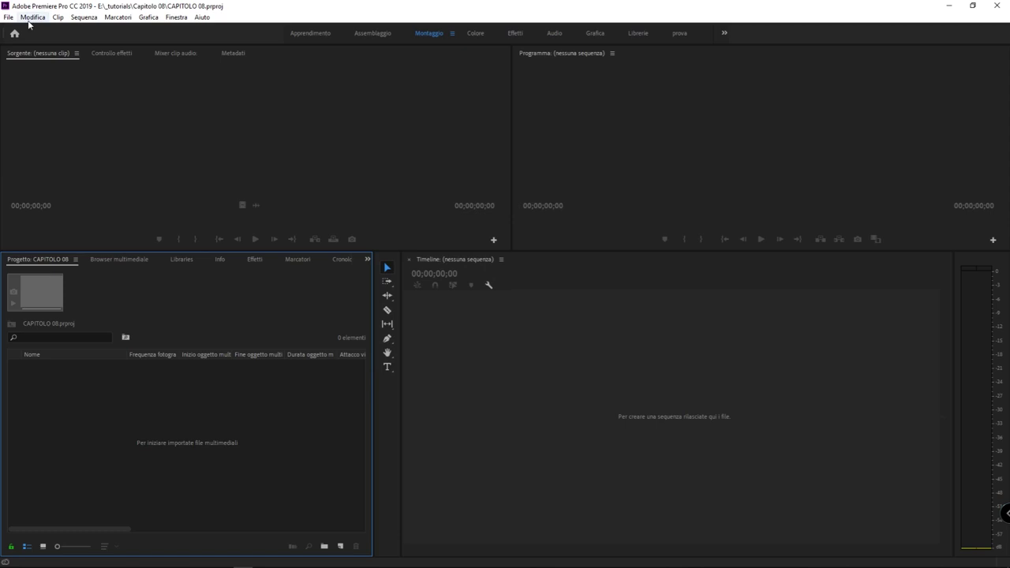
left_click(8, 18)
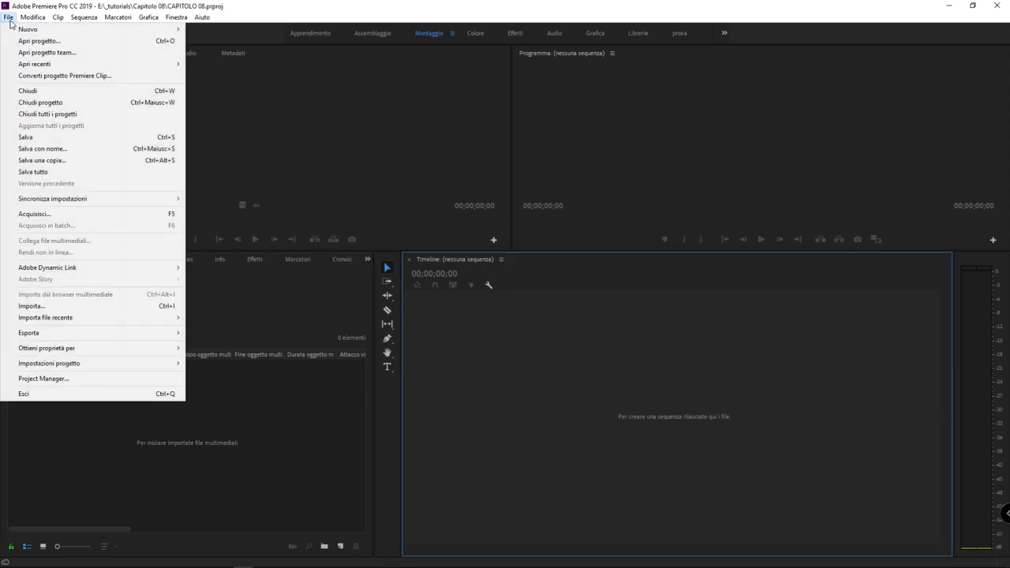
left_click(99, 307)
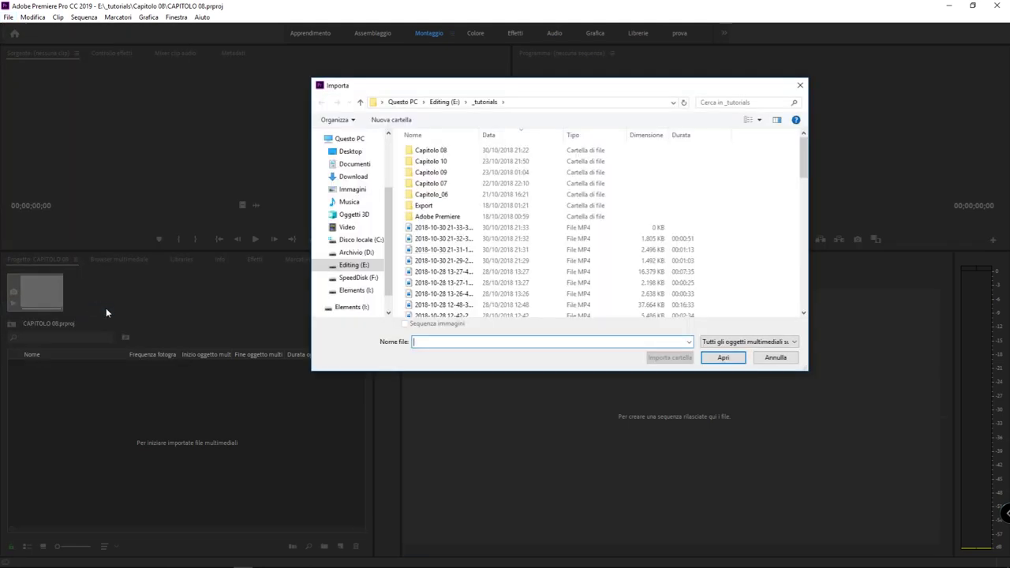
key("Escape")
left_click(245, 421)
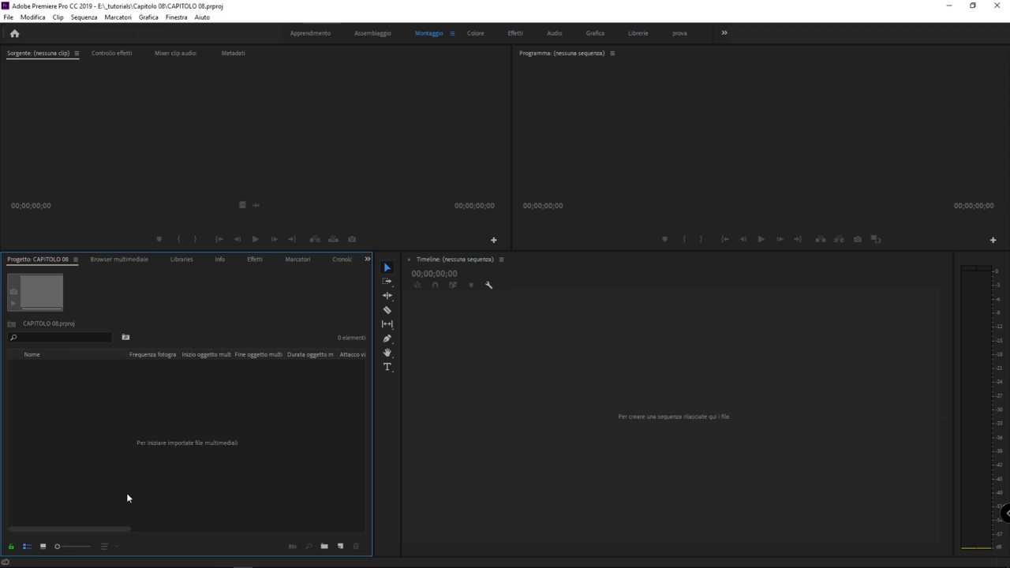
double_click(211, 428)
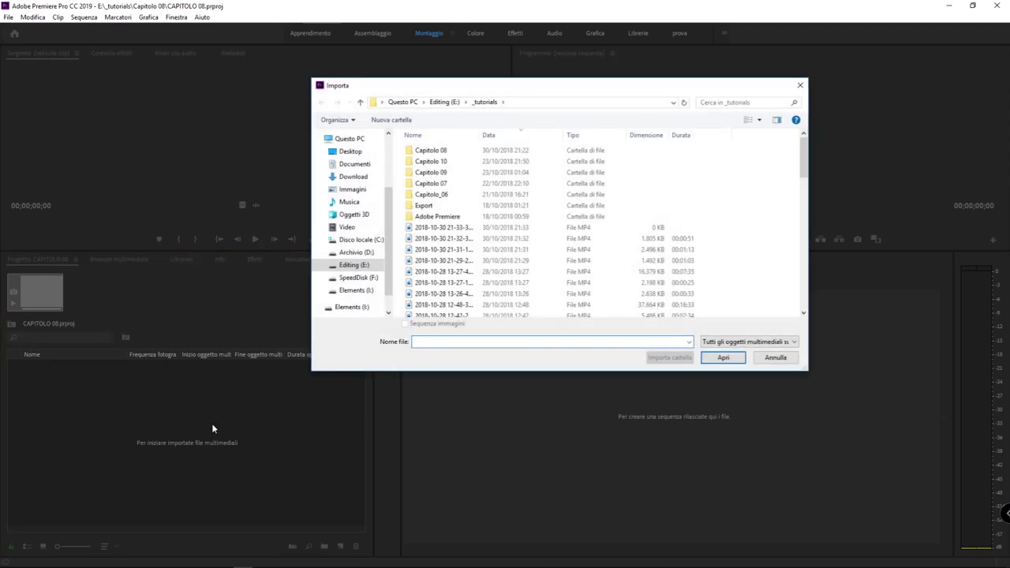
key("Escape")
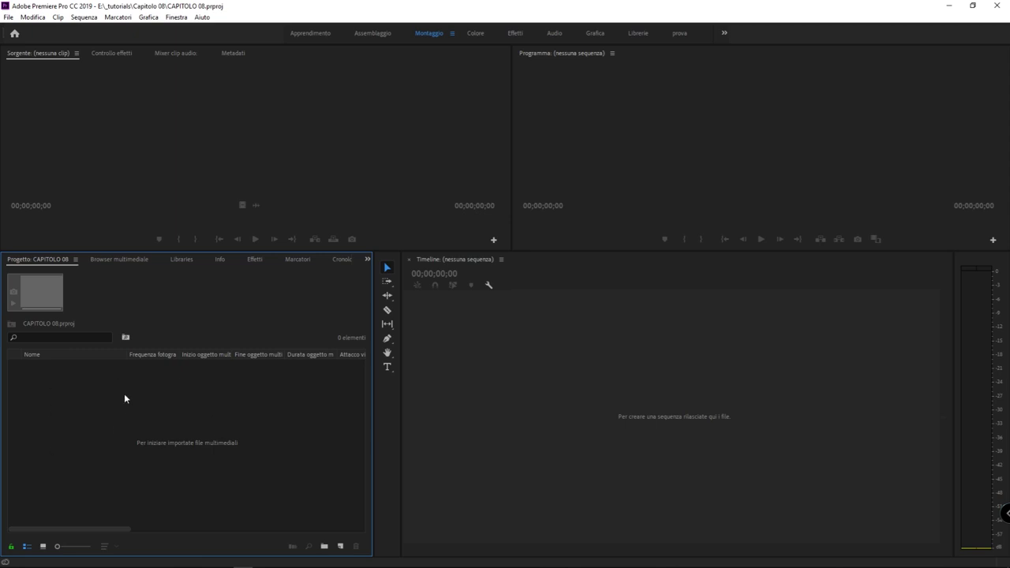
key("ctrl+i")
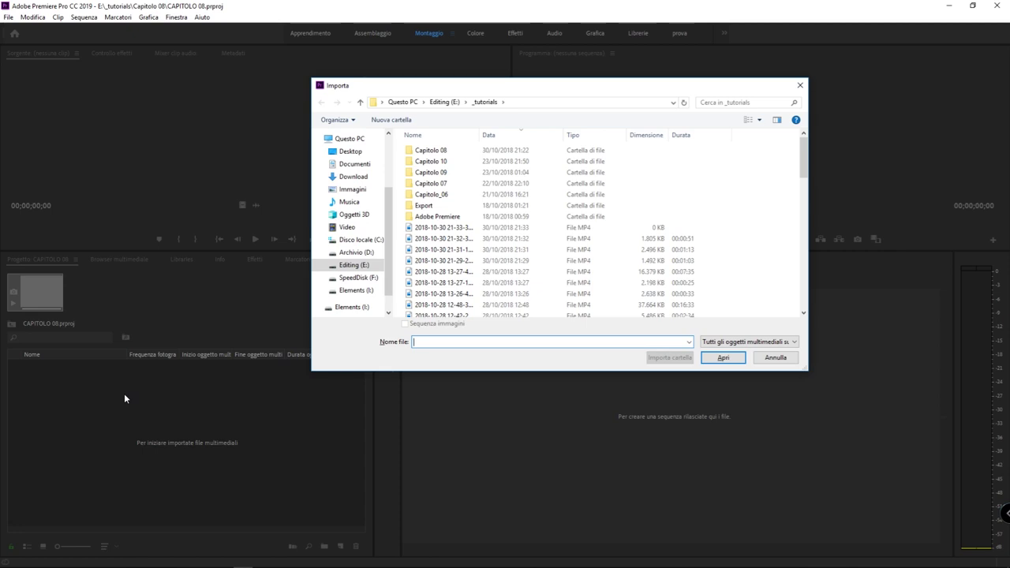
key("Escape")
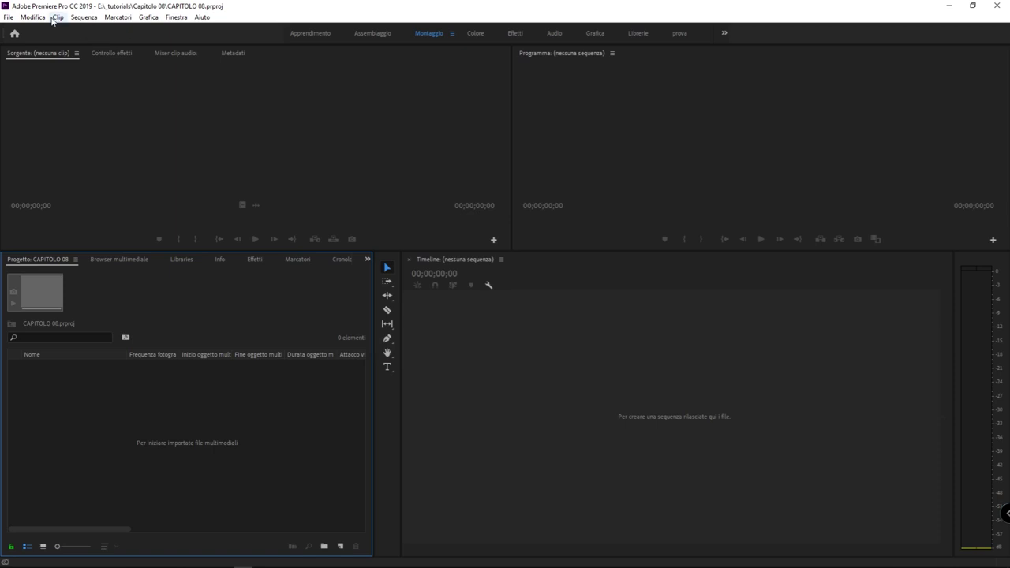
left_click(6, 17)
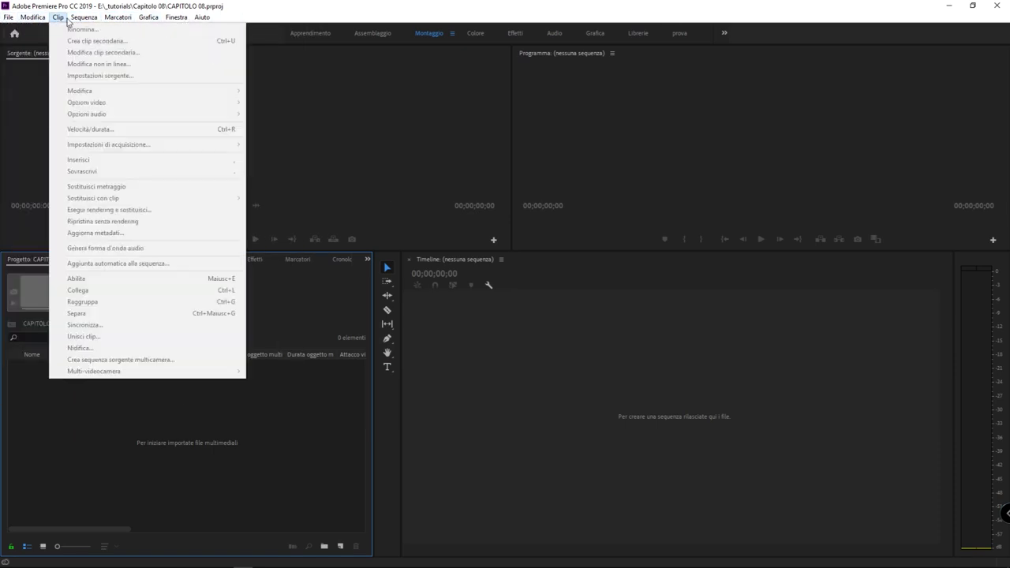
left_click(148, 17)
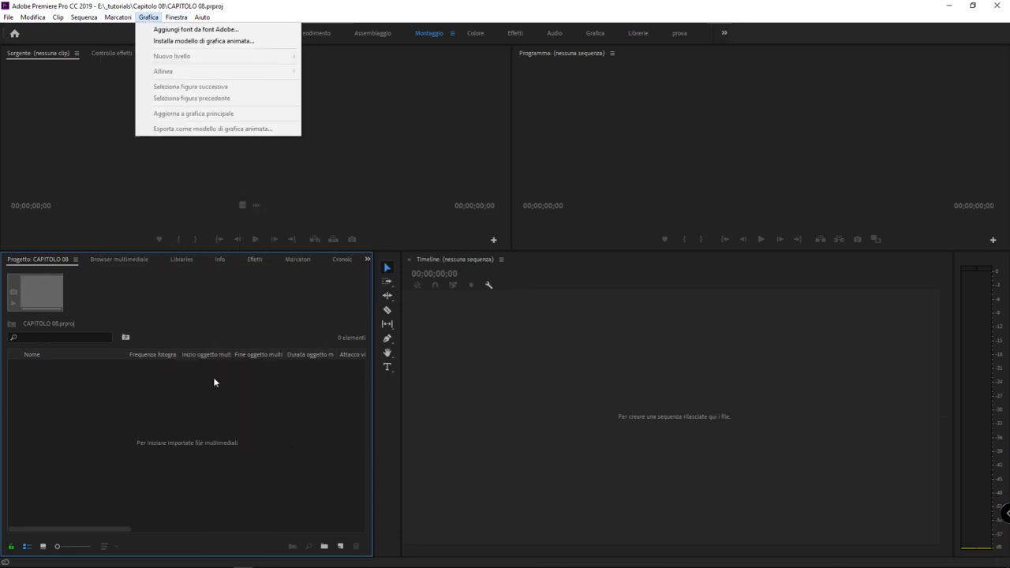
left_click(221, 409)
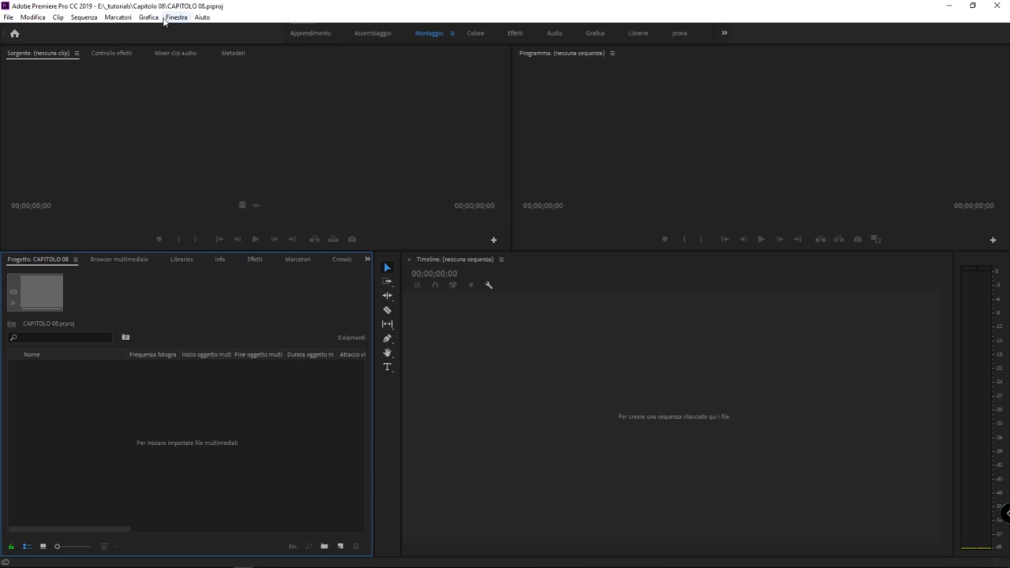
left_click(149, 16)
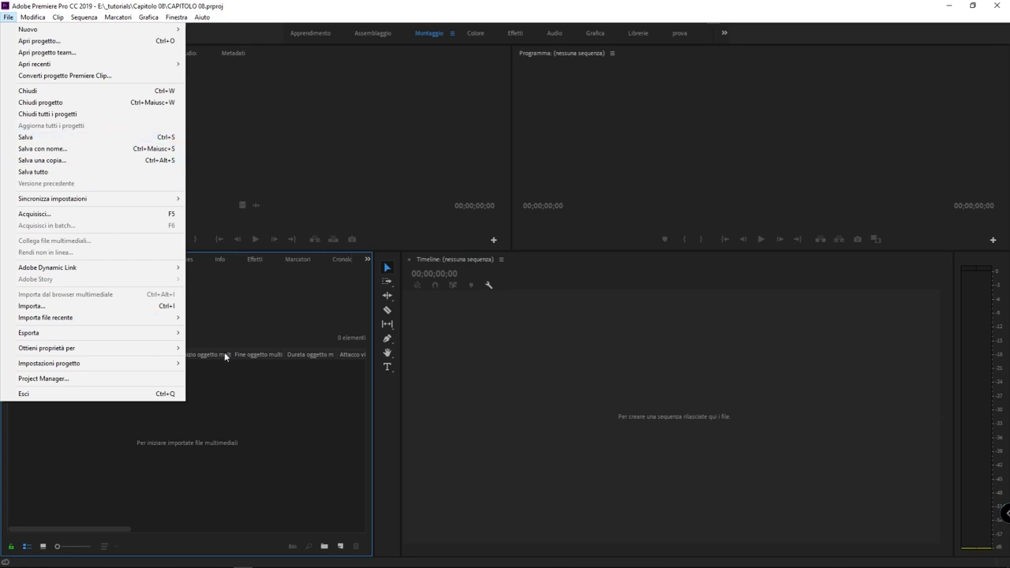
left_click(307, 457)
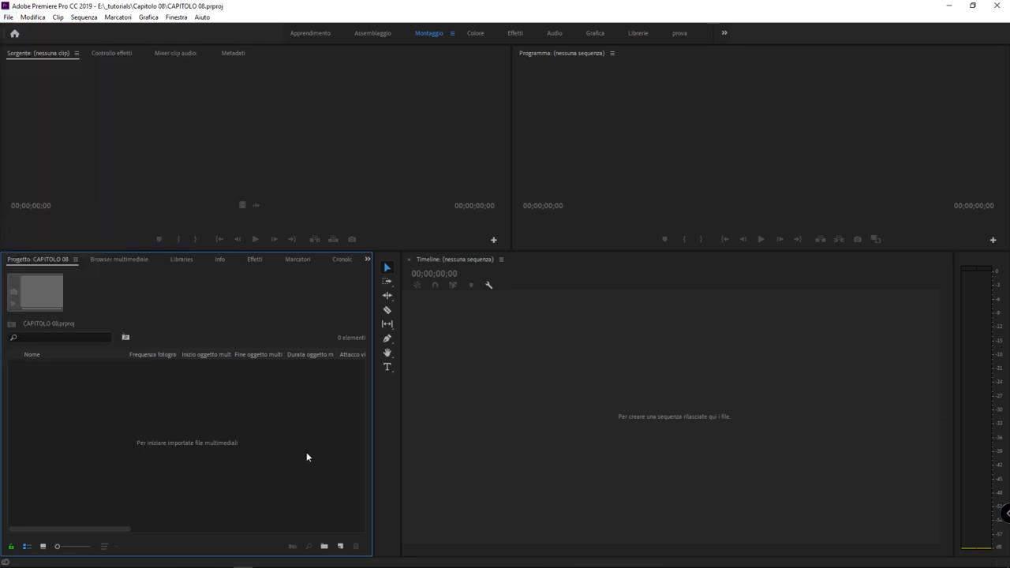
left_click(22, 17)
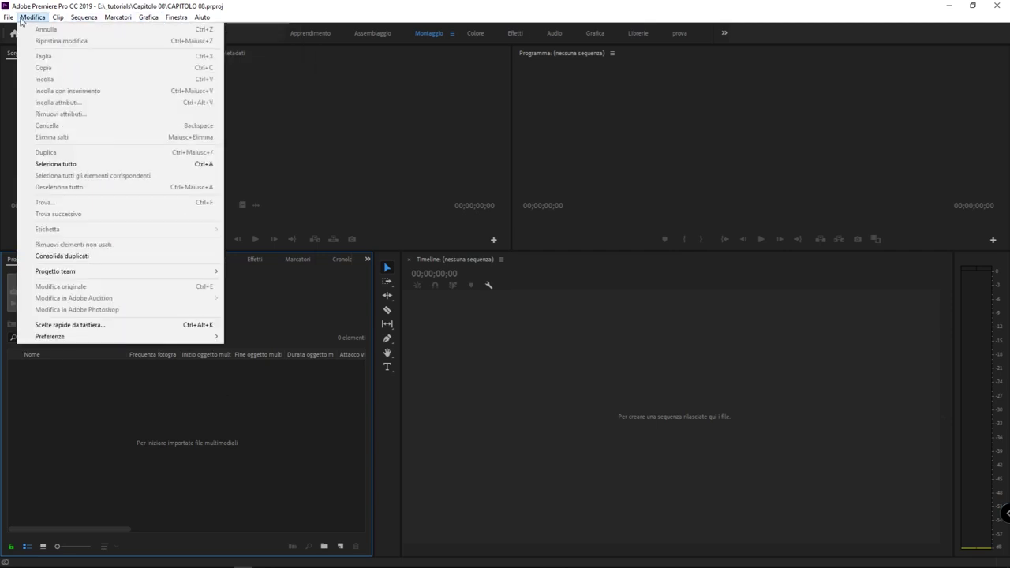
left_click(241, 433)
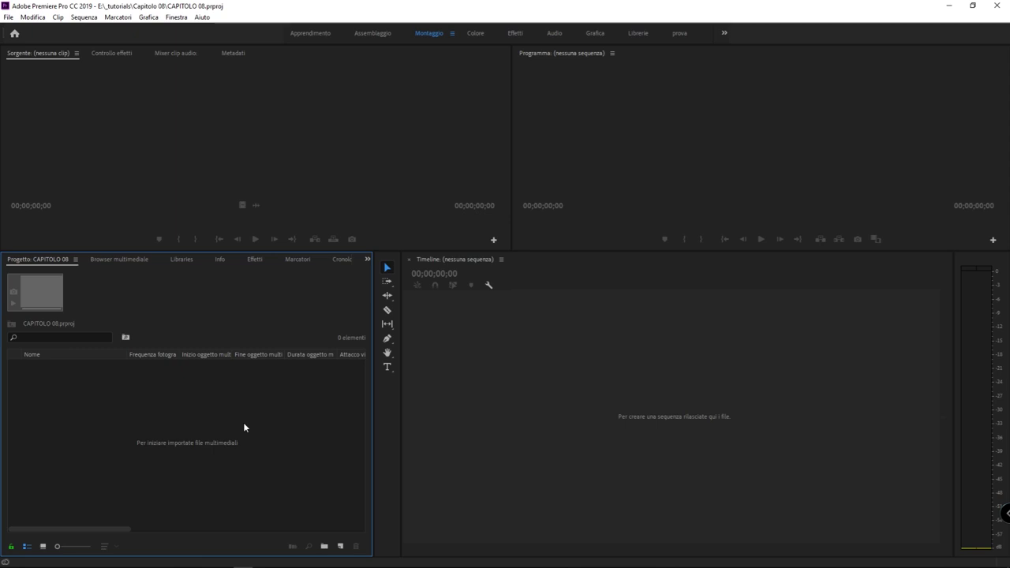
double_click(244, 424)
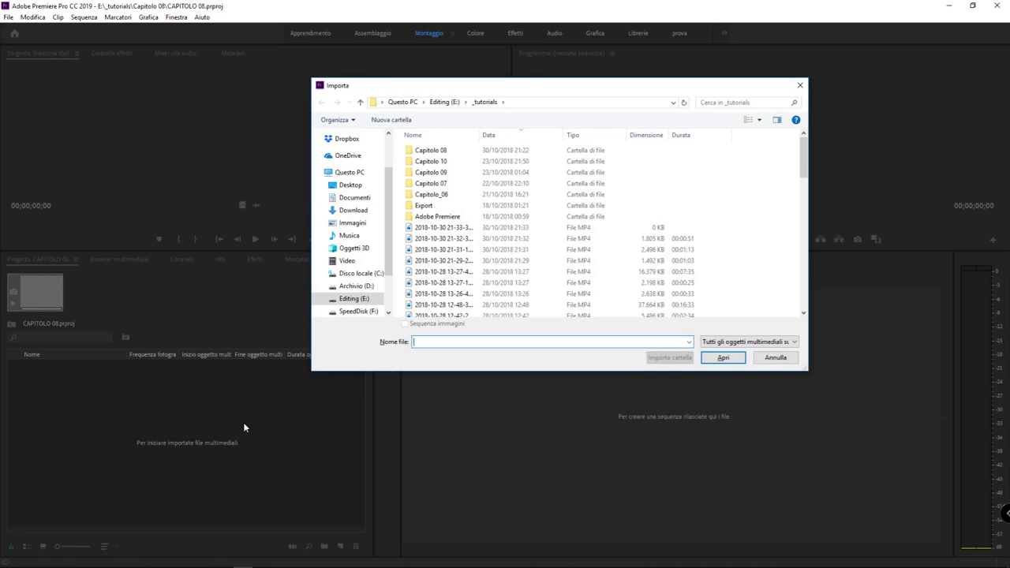
key("Escape")
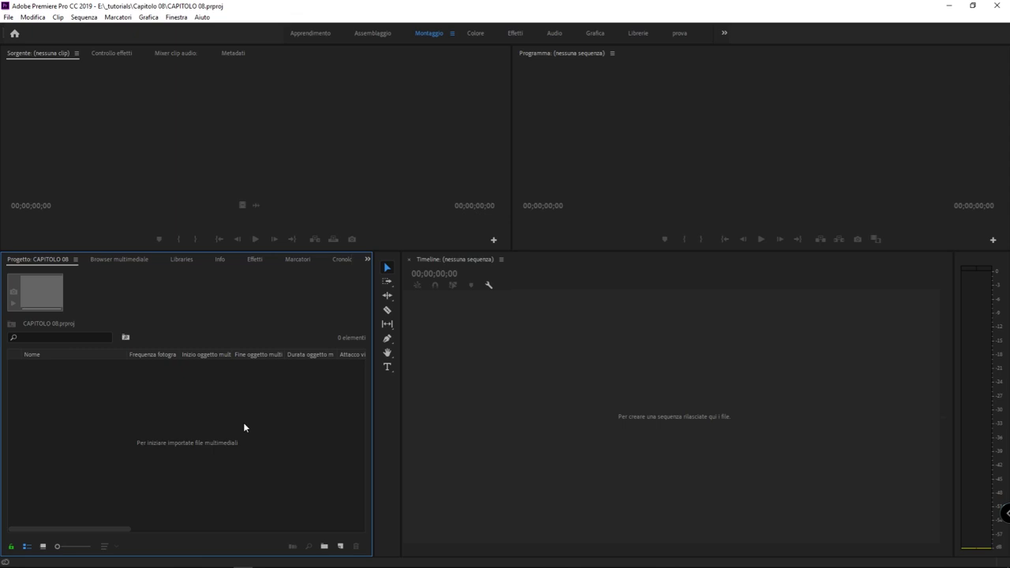
- Open File Explorer in the Capitolo 08 Materiale folder
key("super")
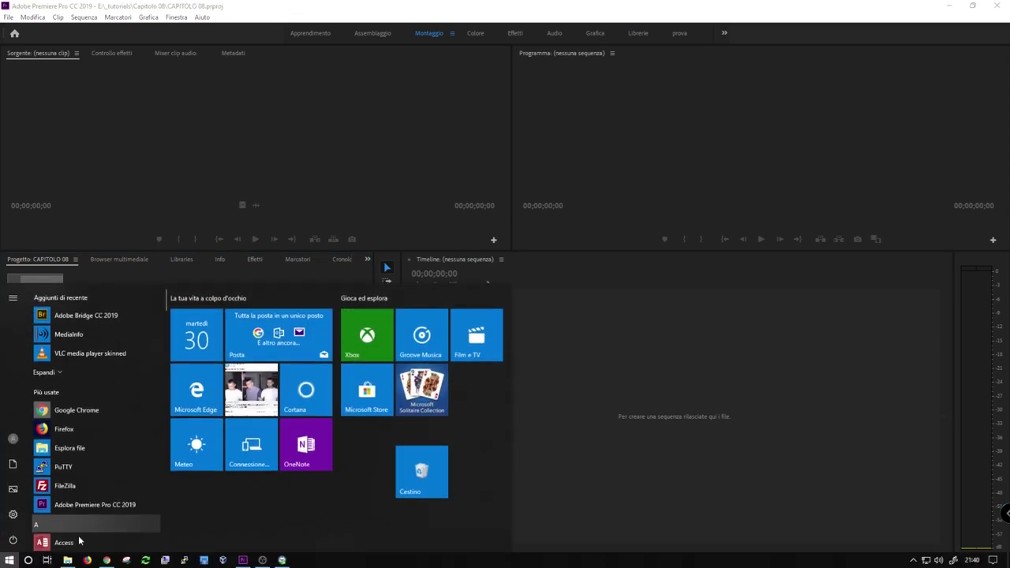
left_click(67, 566)
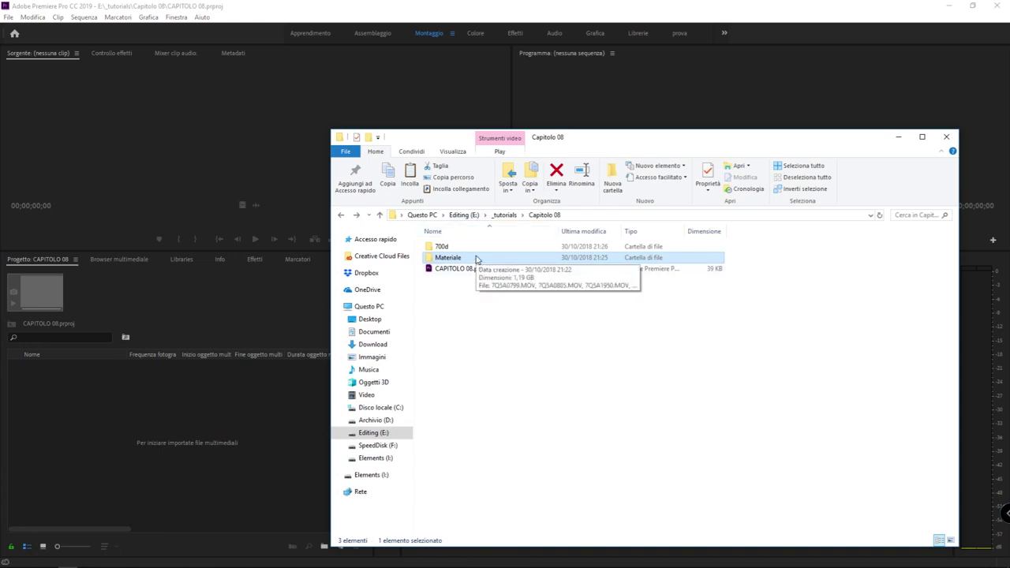
double_click(476, 259)
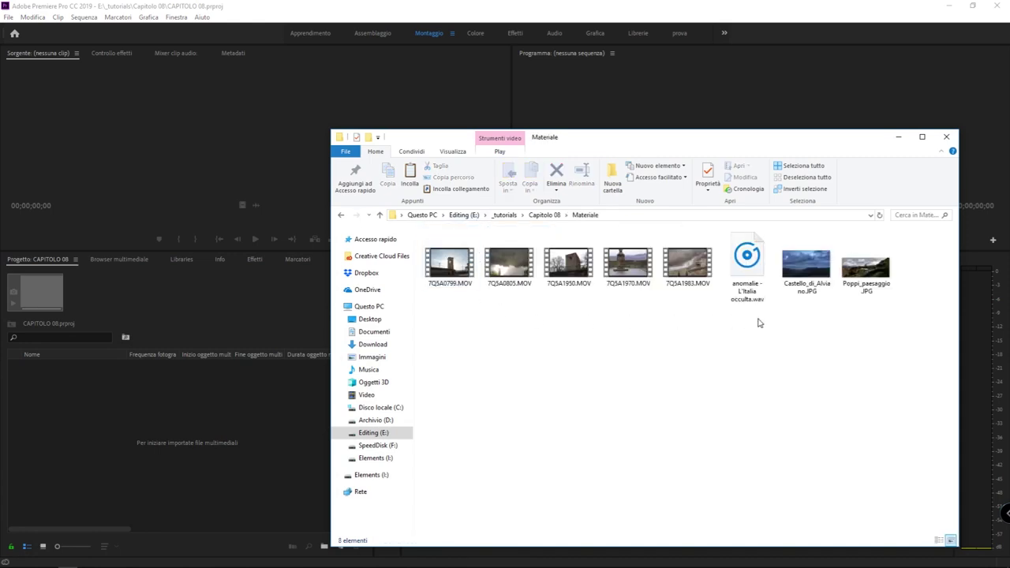
- Drag 7Q5A1983.MOV into Premiere's Project panel so the project lists one clip
left_click(678, 284)
left_click_drag(679, 284, 187, 481)
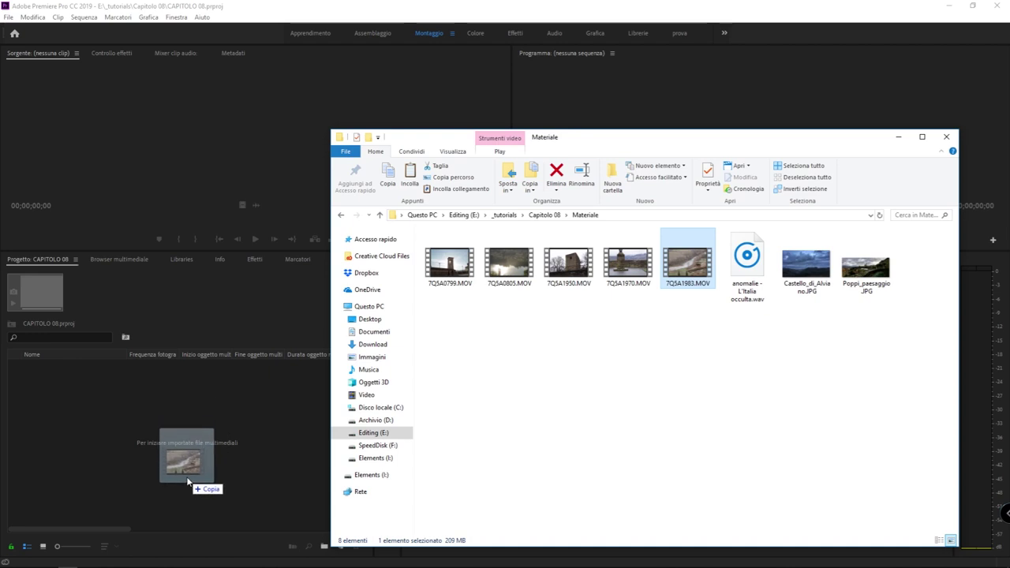
left_click_drag(188, 481, 197, 409)
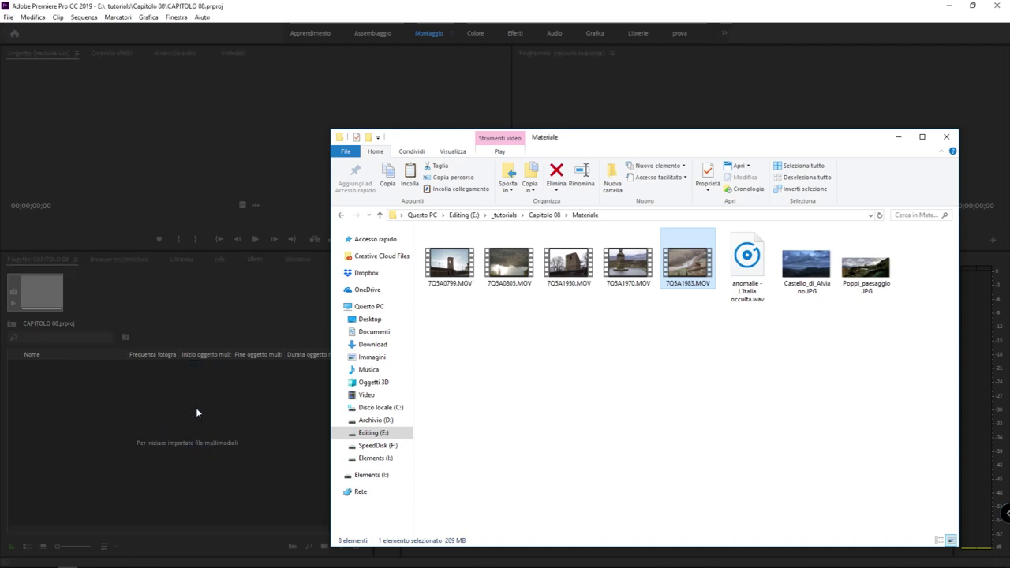
left_click(198, 404)
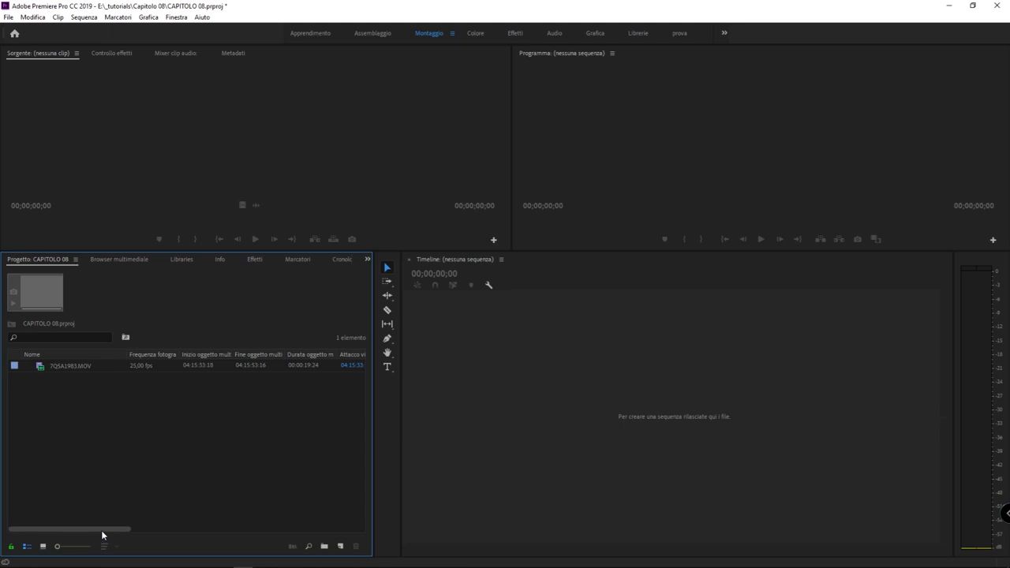
left_click(68, 560)
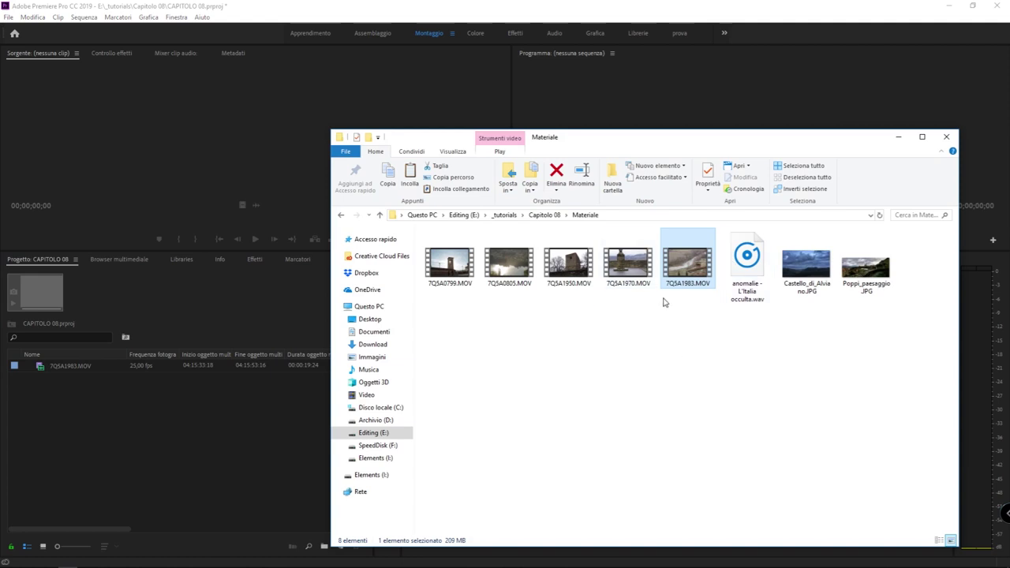
left_click(194, 427)
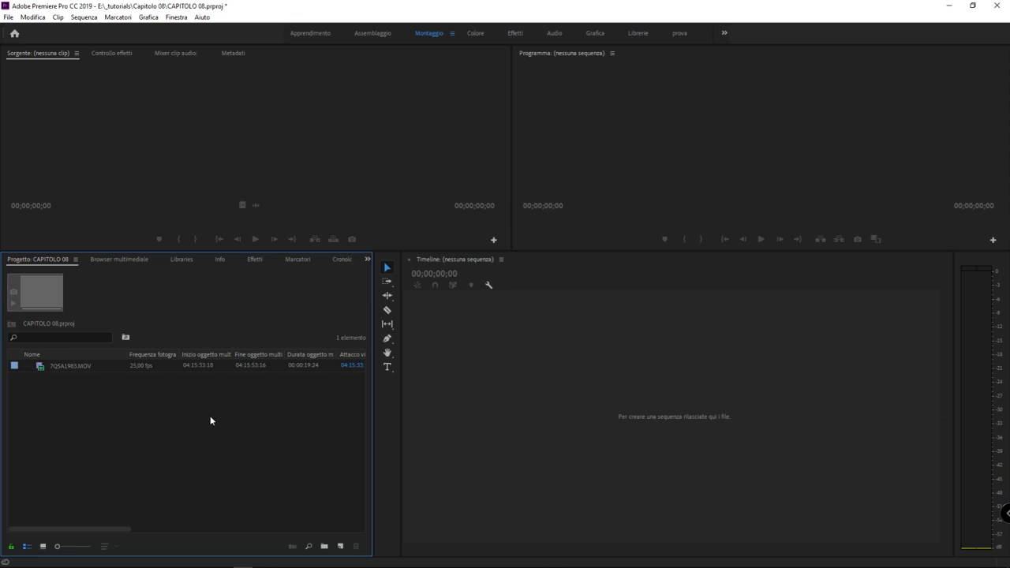
double_click(155, 453)
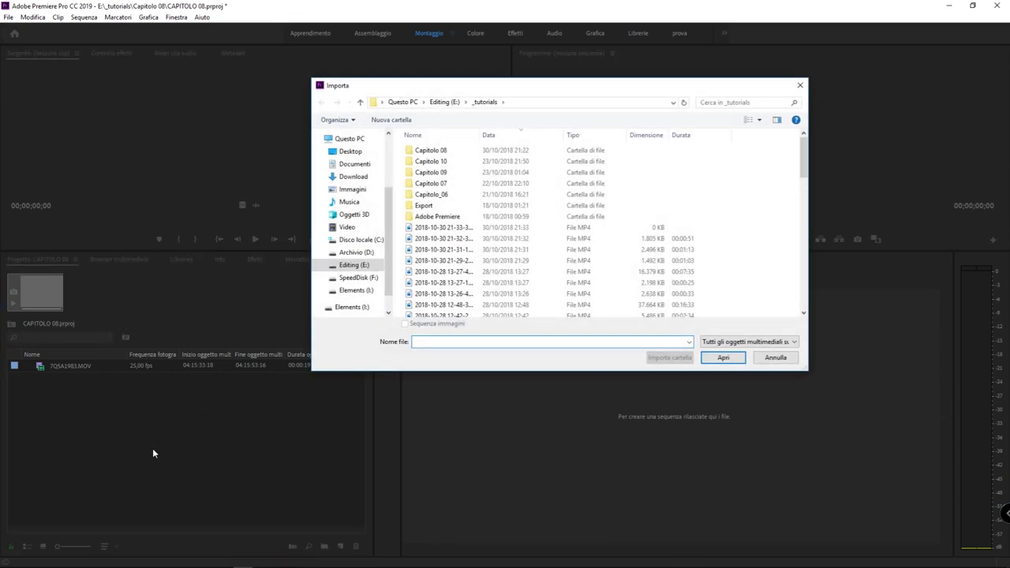
key("Escape")
key("ctrl+i")
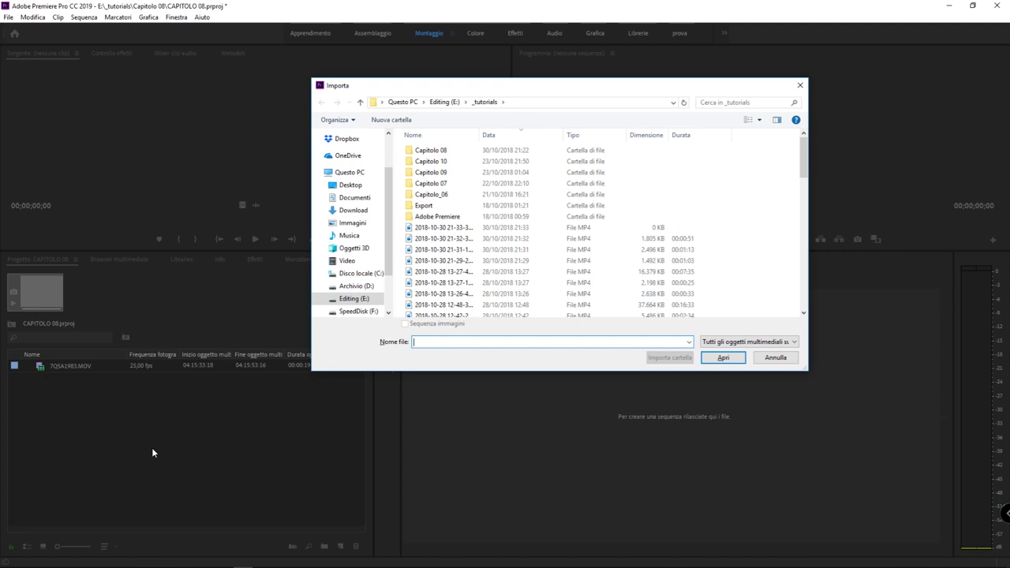
key("Escape")
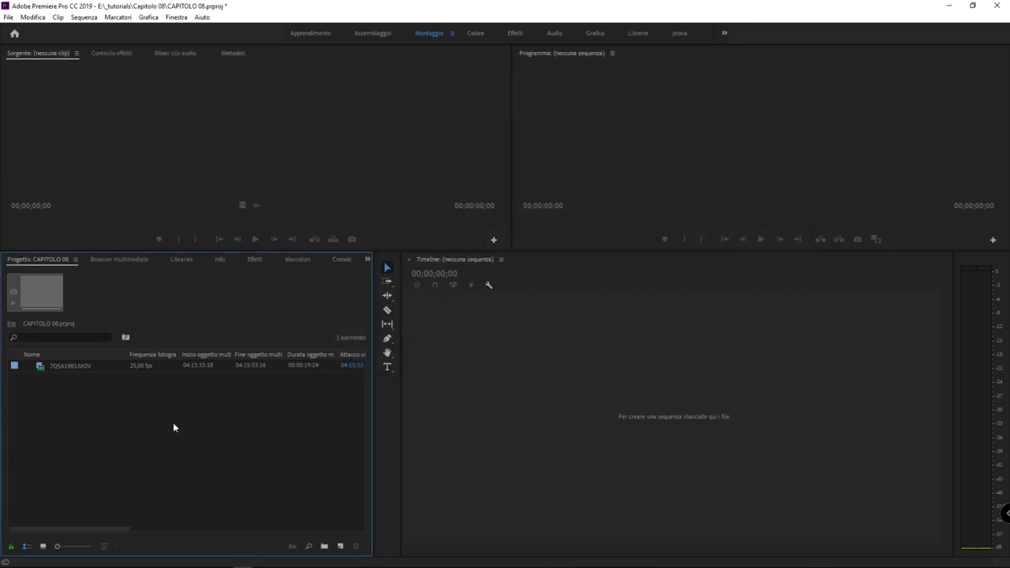
right_click(218, 422)
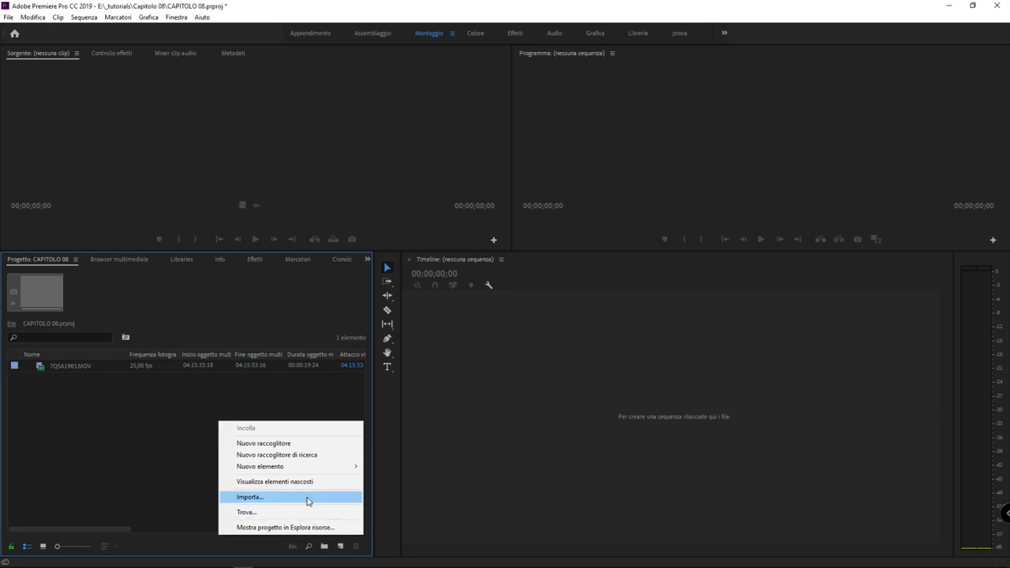
left_click(308, 501)
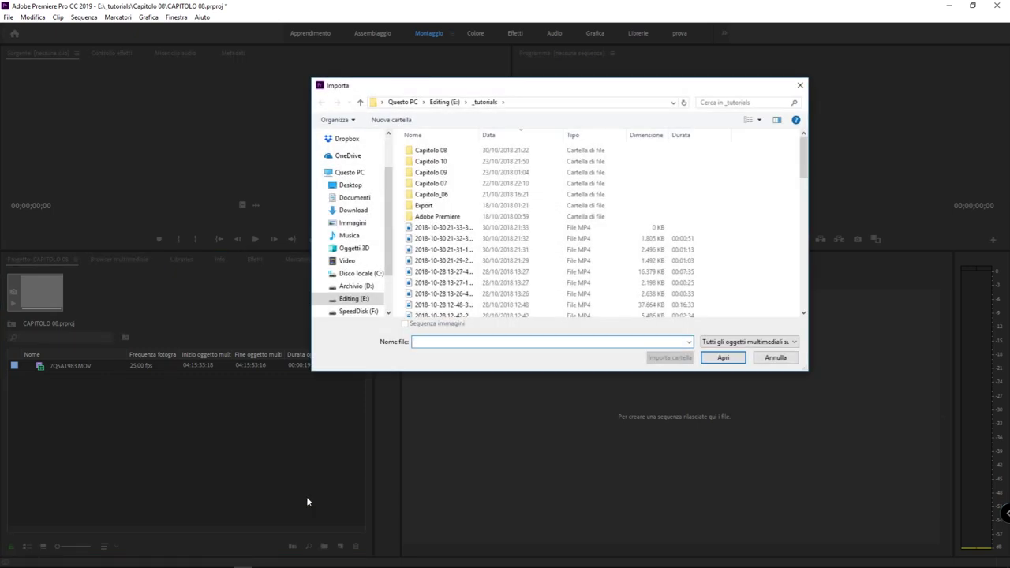